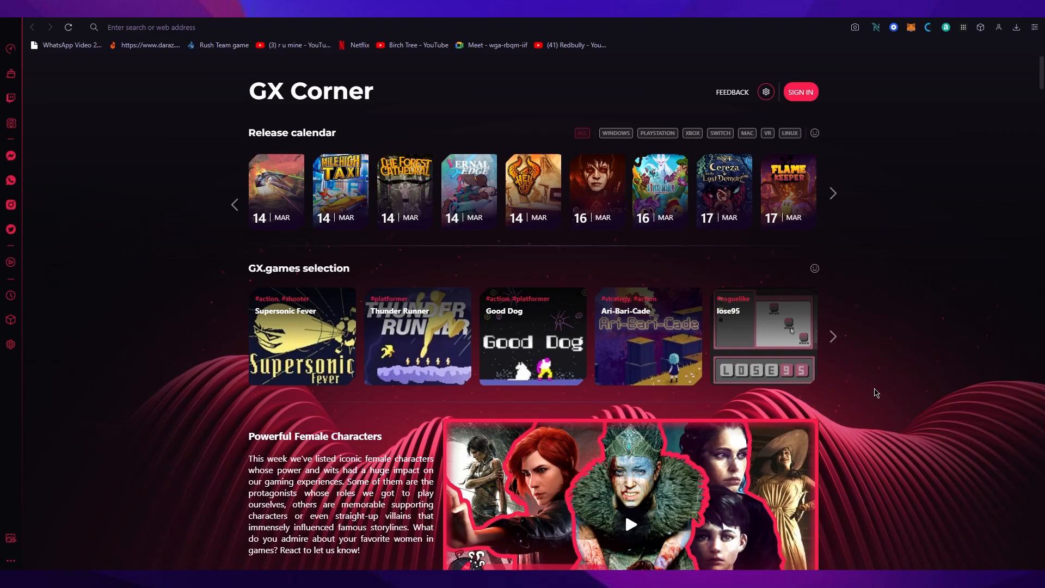
Step: Search the web for shopify and open the Shopify website from the results
left_click(550, 23)
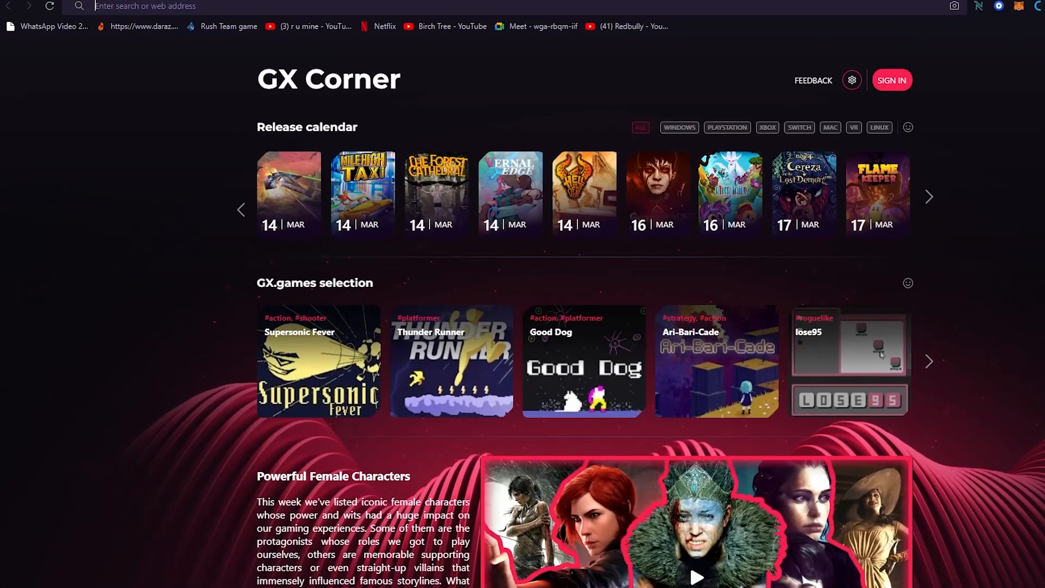
type("shopify")
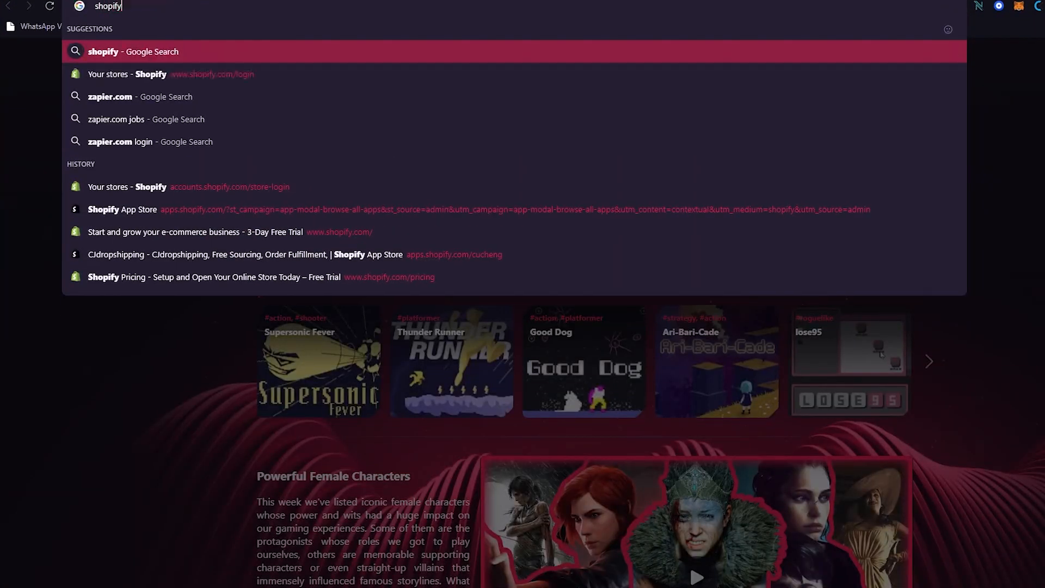
key("Return")
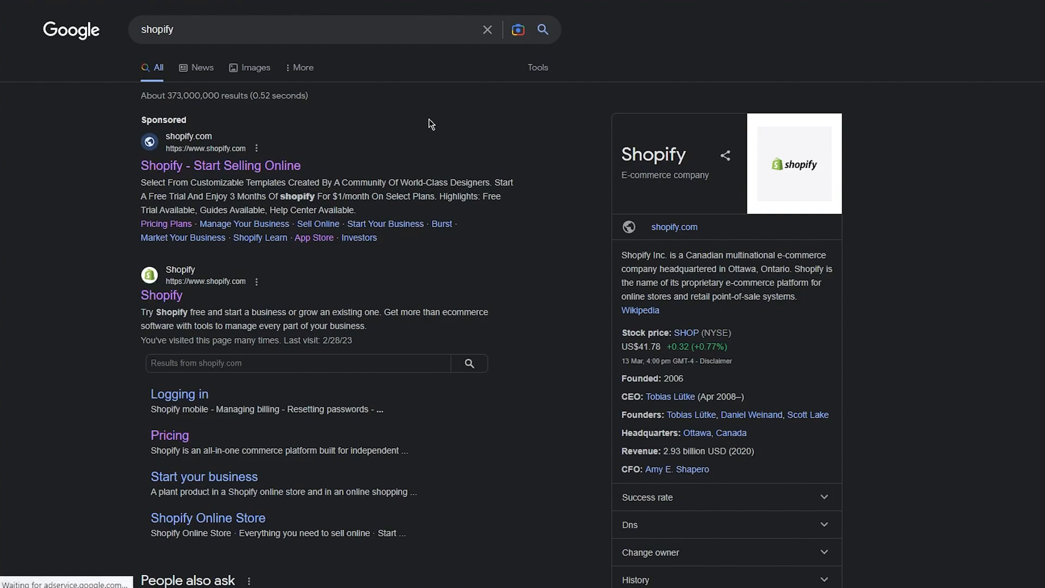
left_click(401, 224)
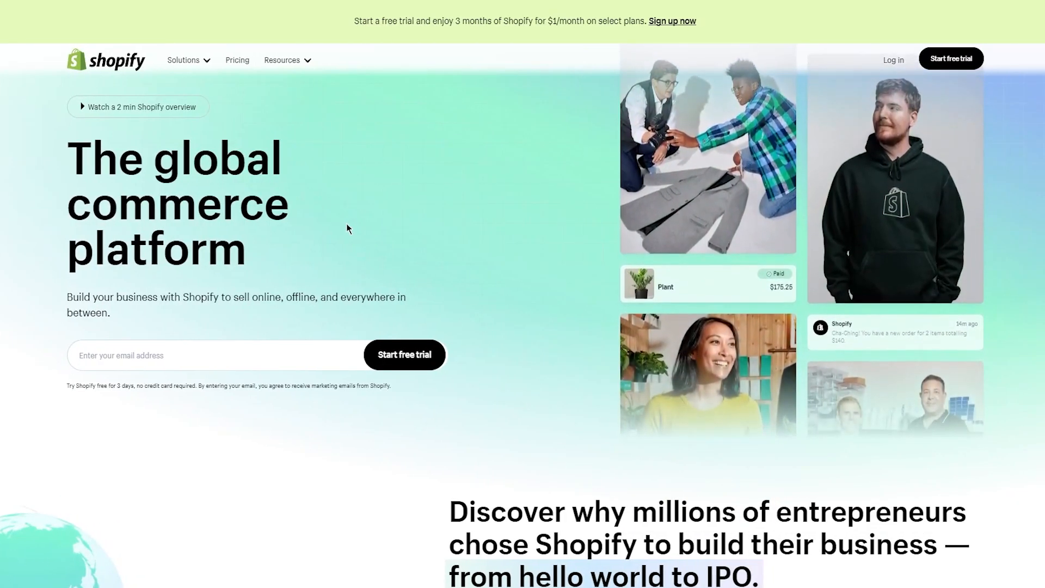
Step: Look through the Shopify homepage, including the store builder, selling channels and checkout sections
scroll(347, 224, "down", 5)
scroll(346, 224, "up", 5)
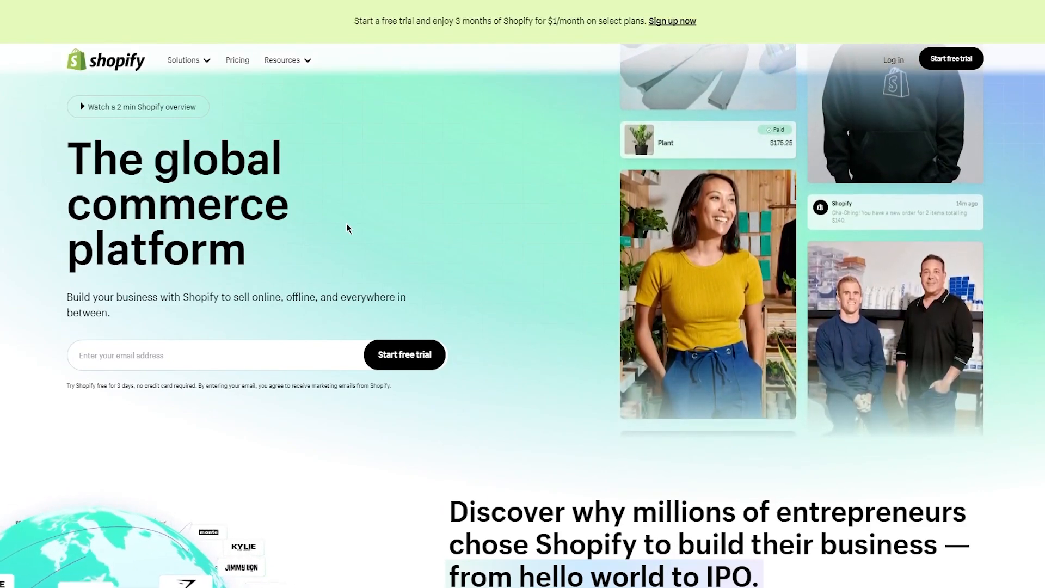
scroll(346, 223, "down", 7)
scroll(346, 223, "down", 10)
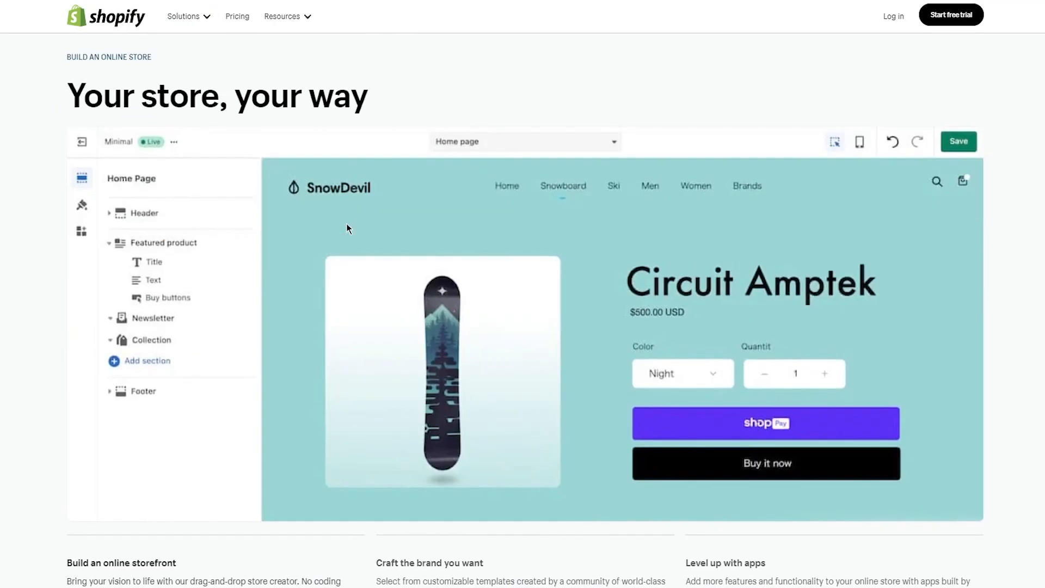
scroll(346, 223, "down", 4)
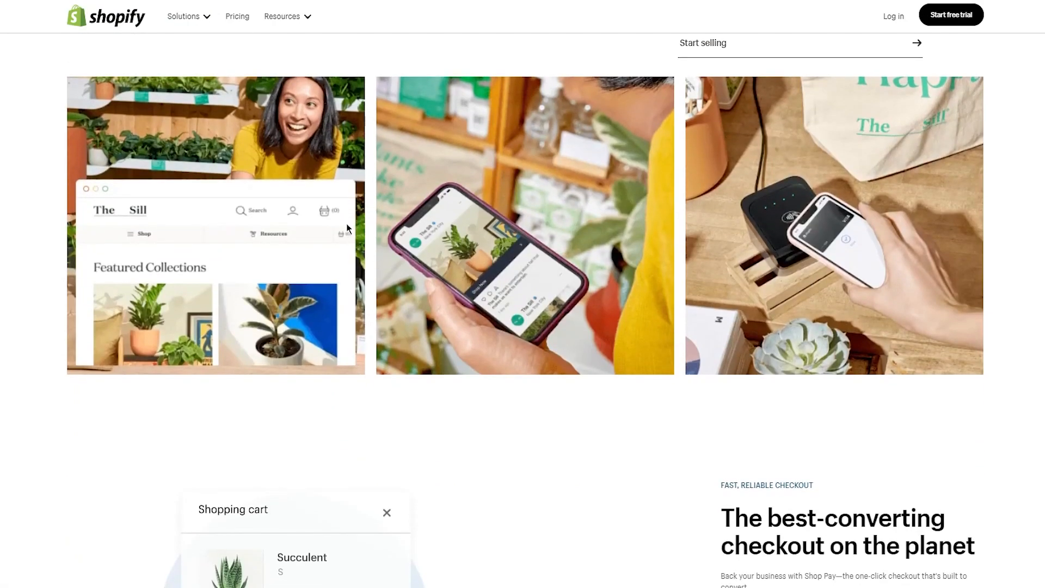
scroll(346, 224, "down", 9)
scroll(505, 201, "down", 8)
scroll(506, 203, "down", 12)
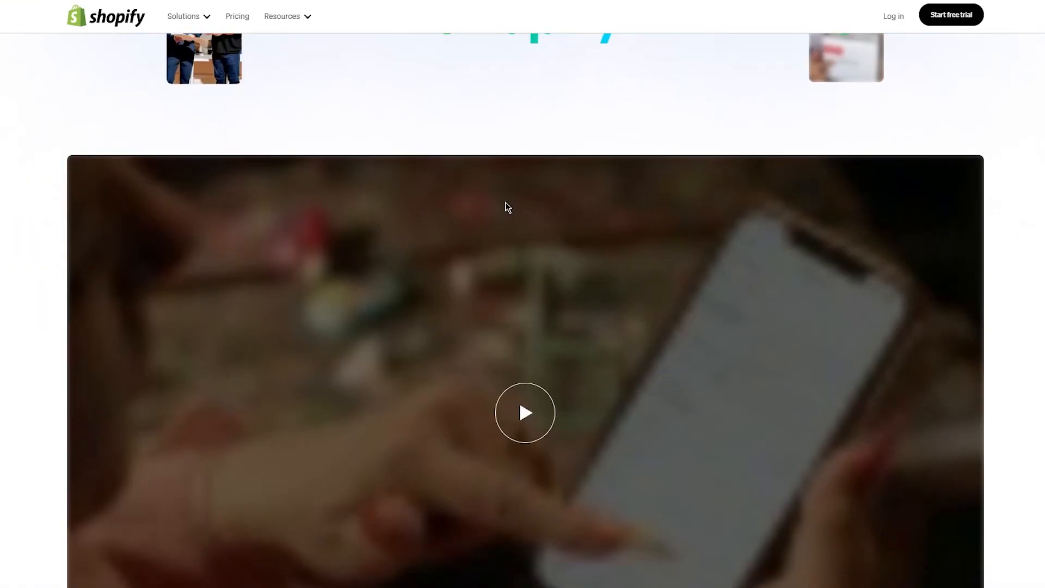
scroll(506, 208, "up", 20)
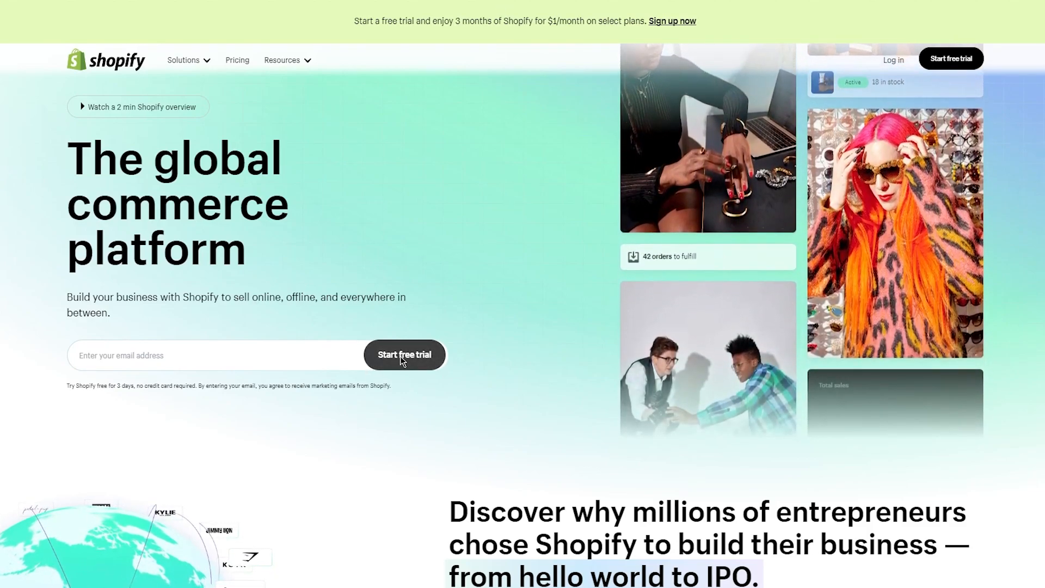
Step: Start the free trial, answering "I'm just starting" and keeping "An online store" as the place to sell
left_click(401, 355)
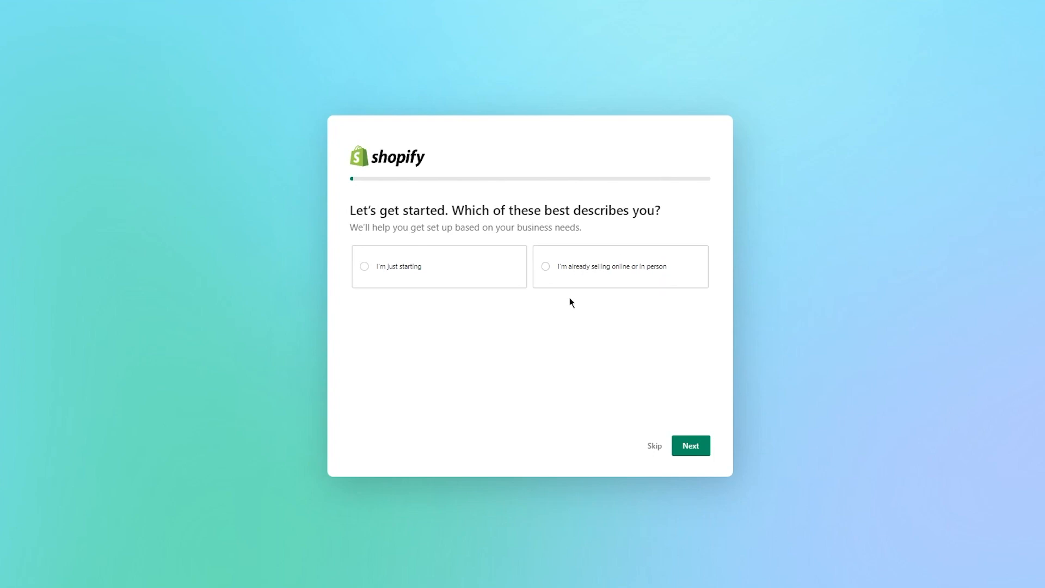
left_click(479, 279)
left_click(692, 449)
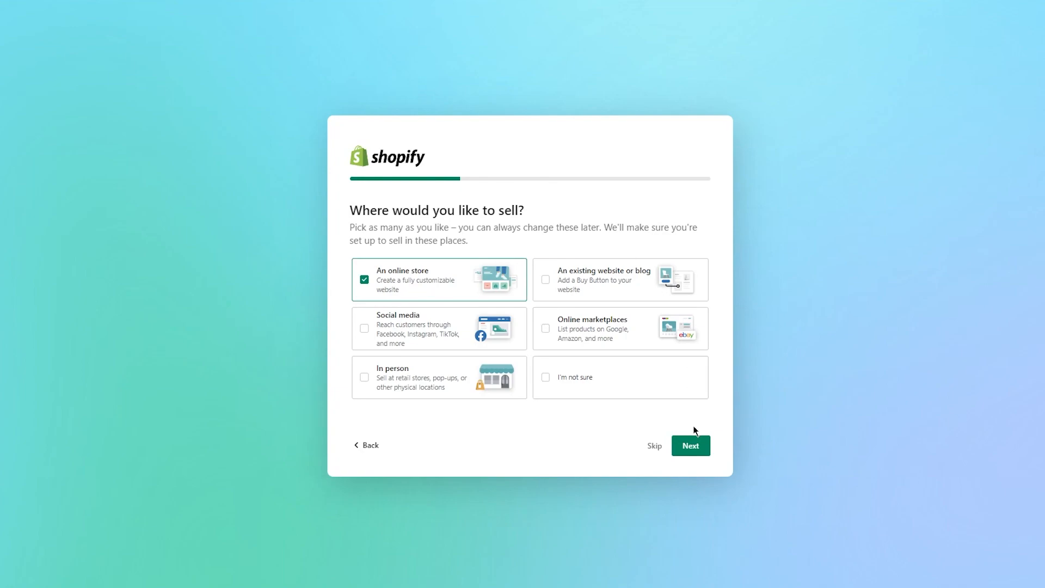
left_click(693, 446)
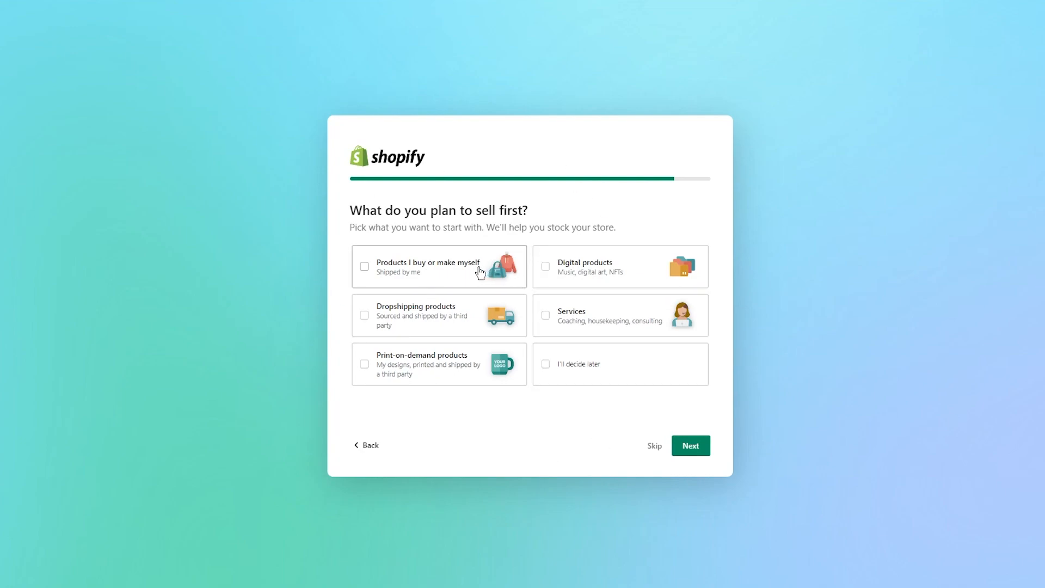
Step: Choose dropshipping products and digital products as what to sell first, and continue the setup
left_click(460, 312)
left_click(589, 273)
left_click(691, 446)
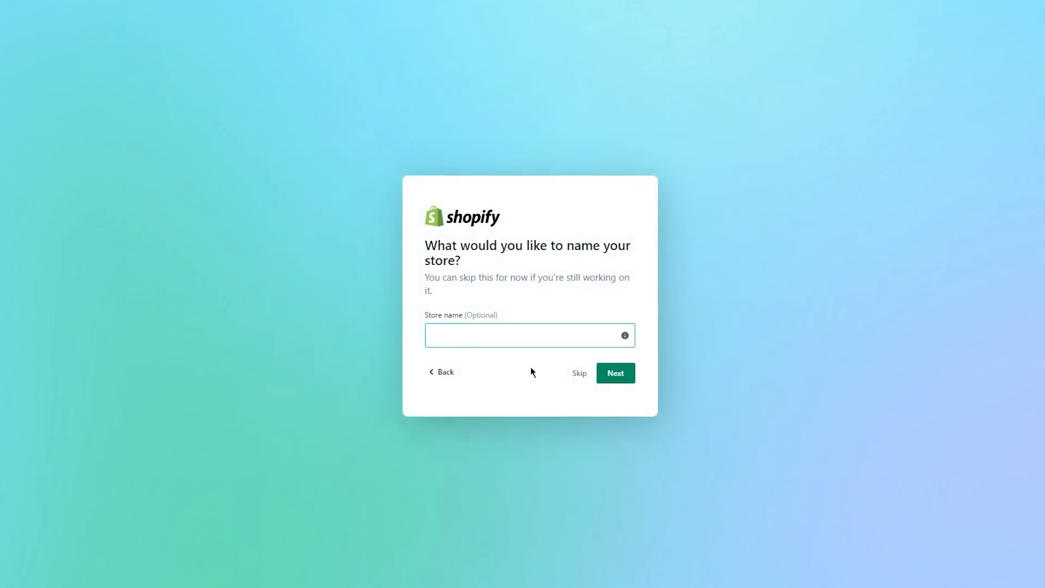
Step: Name the store aldpmasbnamnbw and accept Pakistan as the business location
left_click(456, 325)
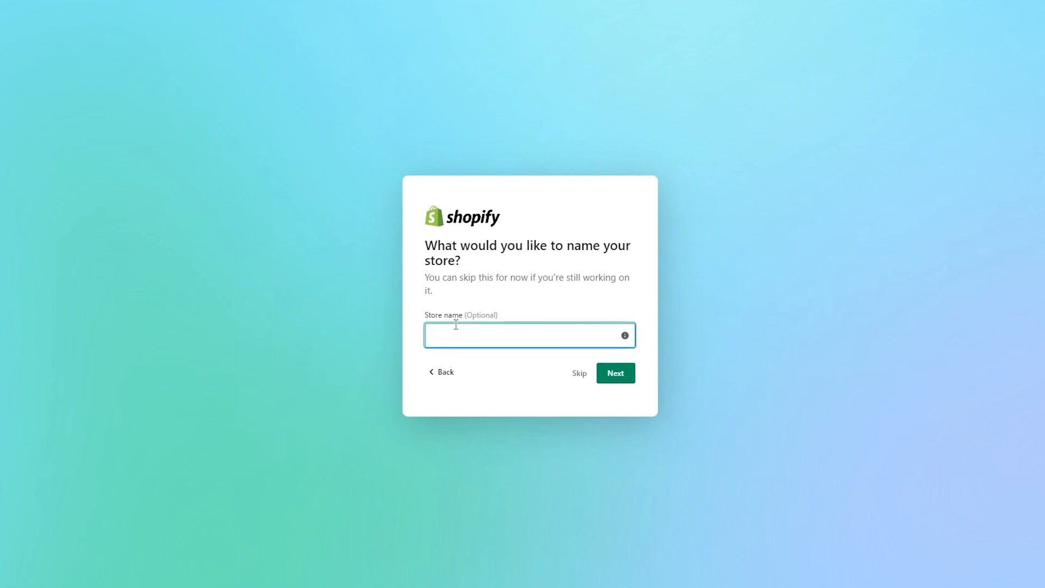
type("aldpmasbnamnbw")
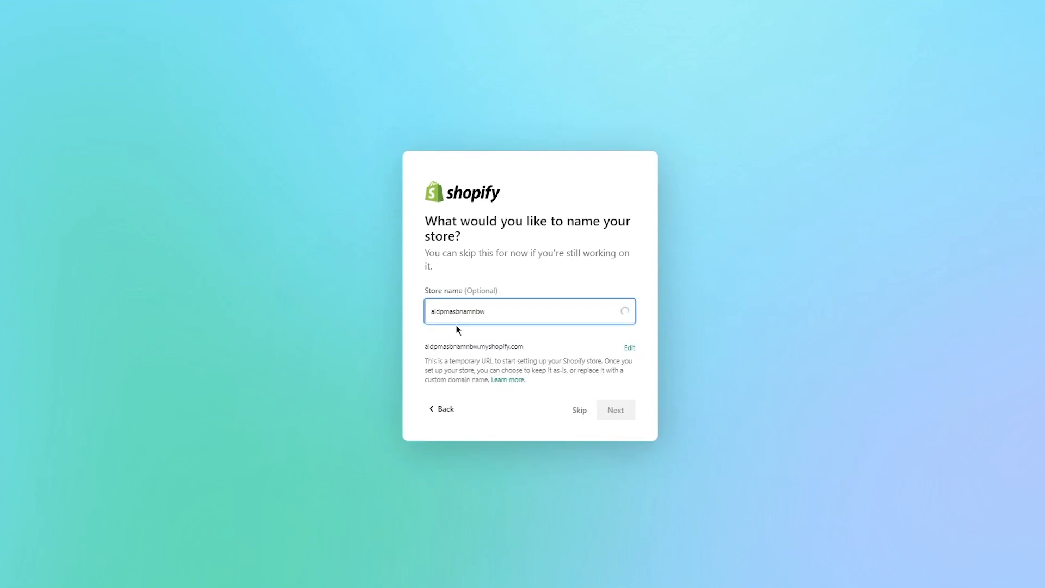
left_click(615, 411)
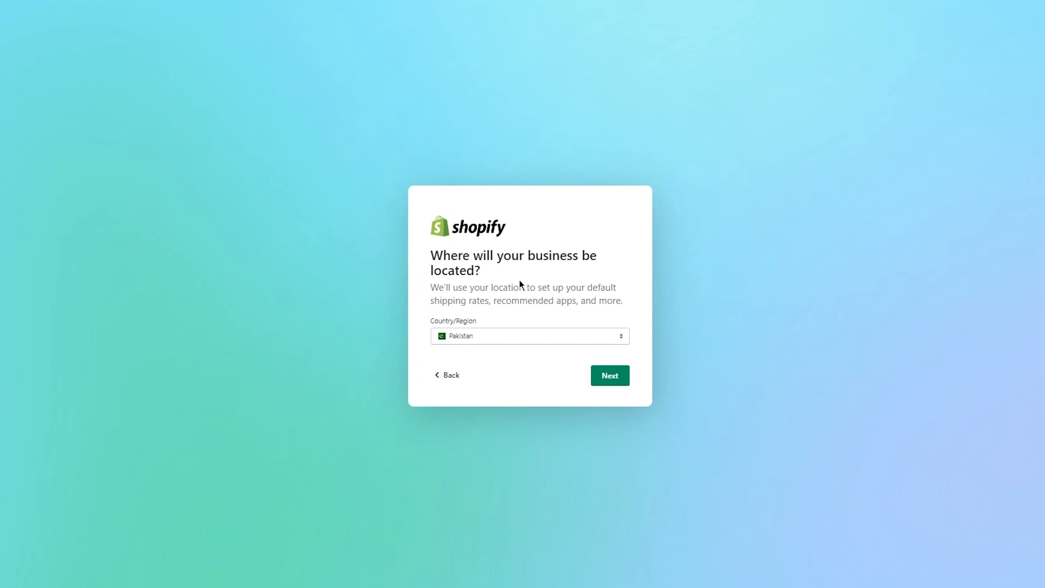
left_click(609, 380)
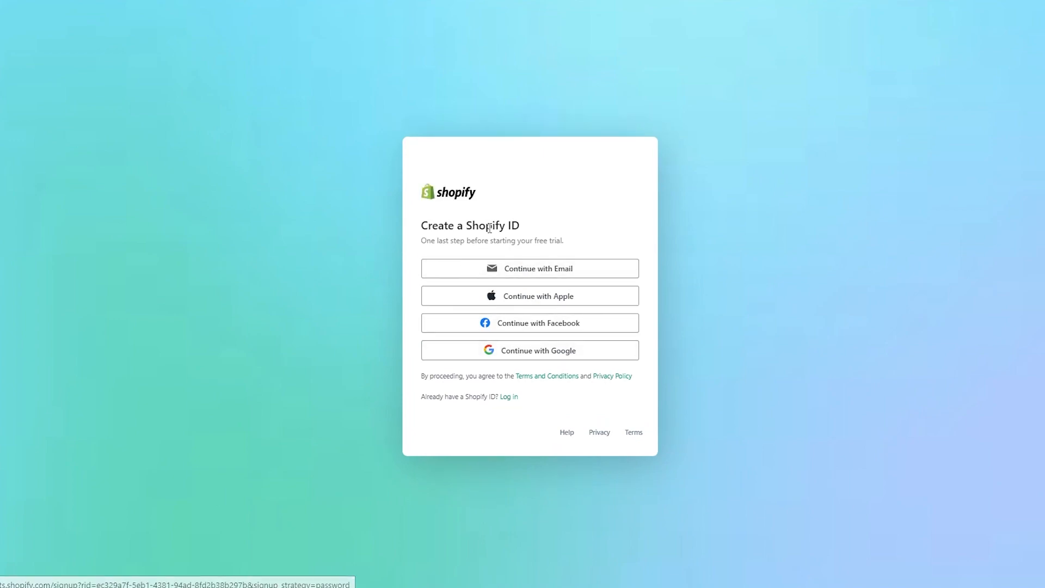
Step: Choose to sign up with e-mail, and copy a disposable address from the Temp Mail website
left_click(508, 276)
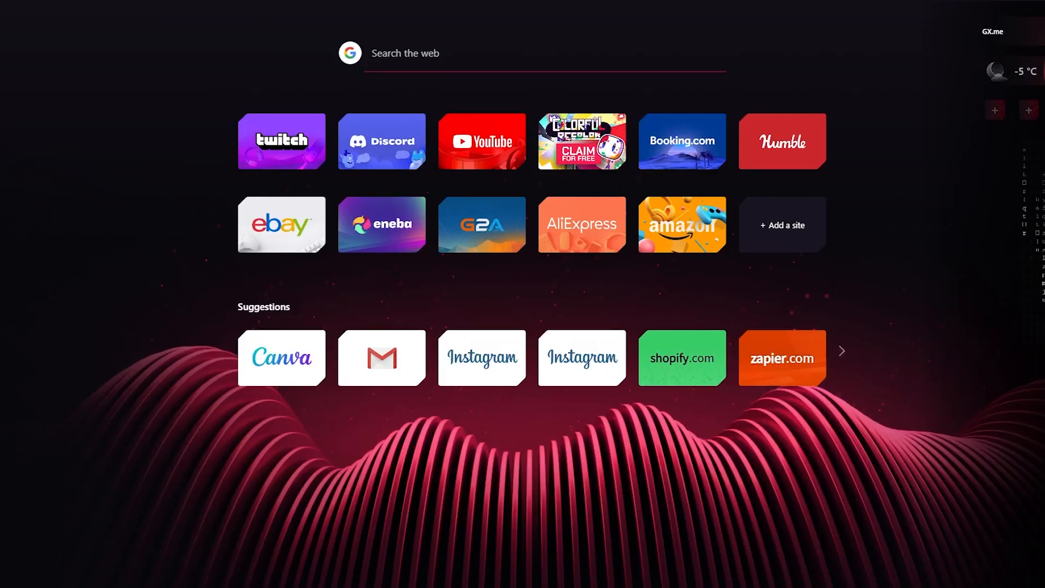
type("temp")
key("Return")
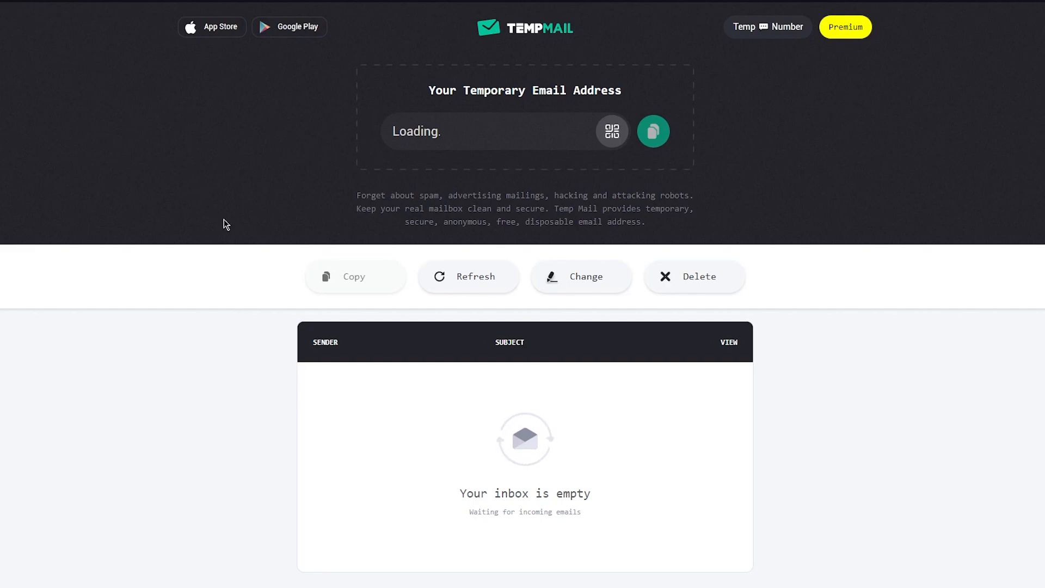
left_click(659, 133)
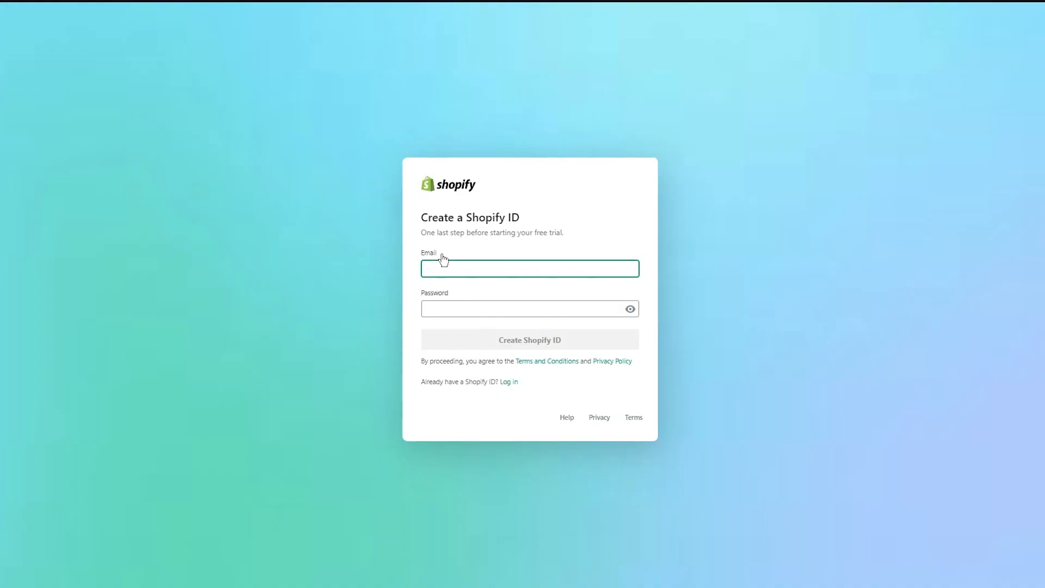
Step: Create the Shopify ID with the copied e-mail address and an account password, and save the password in the browser
key("ctrl+v")
left_click(488, 302)
type("*********")
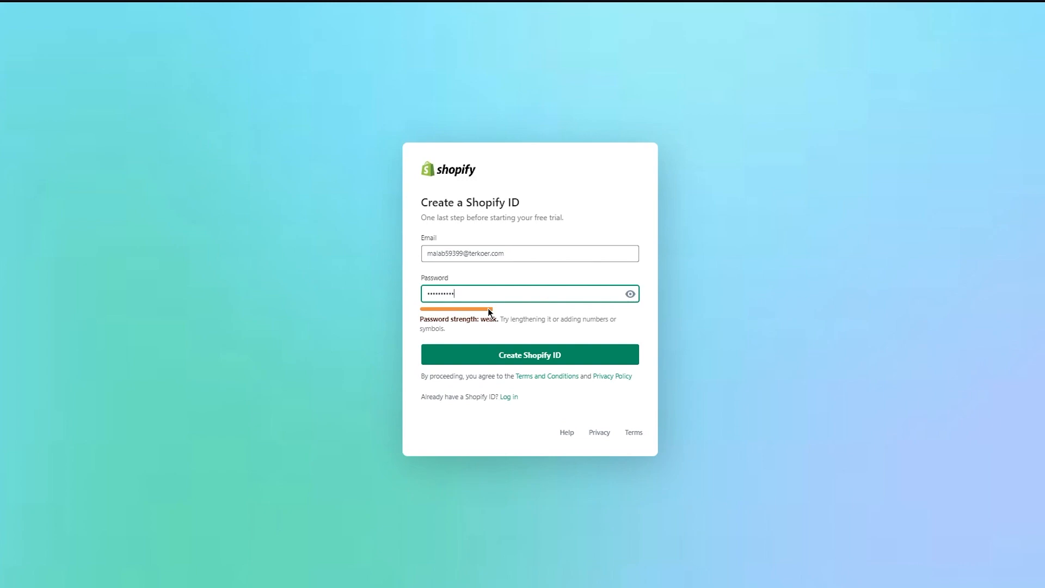
left_click(549, 361)
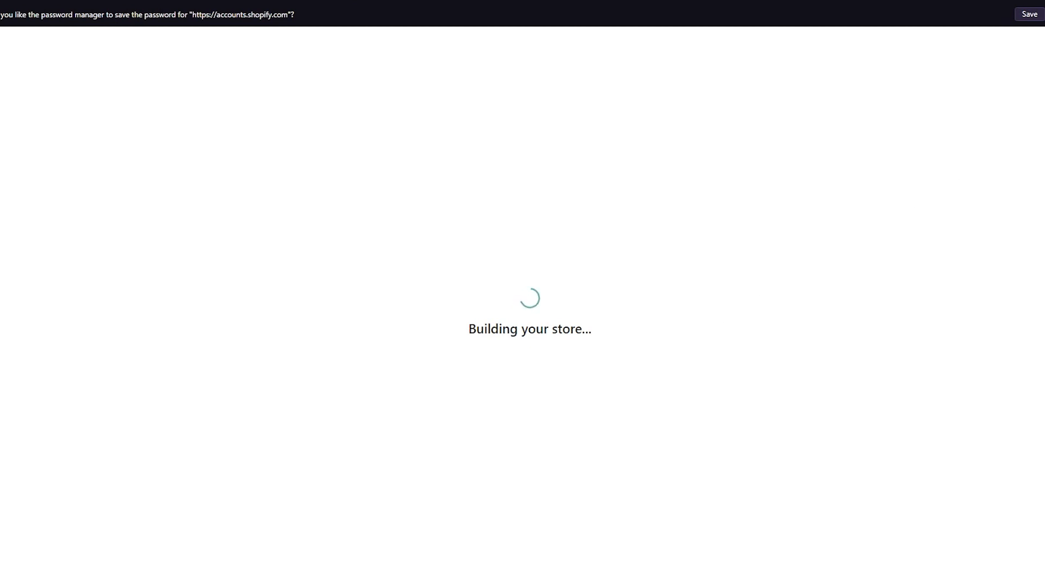
left_click(1043, 14)
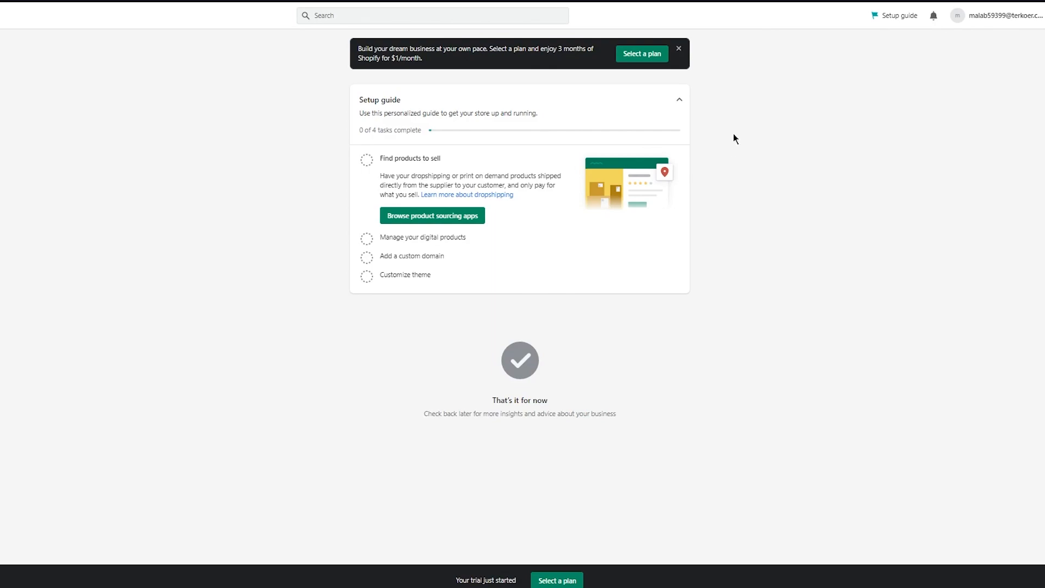
Step: Dismiss the plan offer on the store's home page, and open the payment settings
left_click(681, 50)
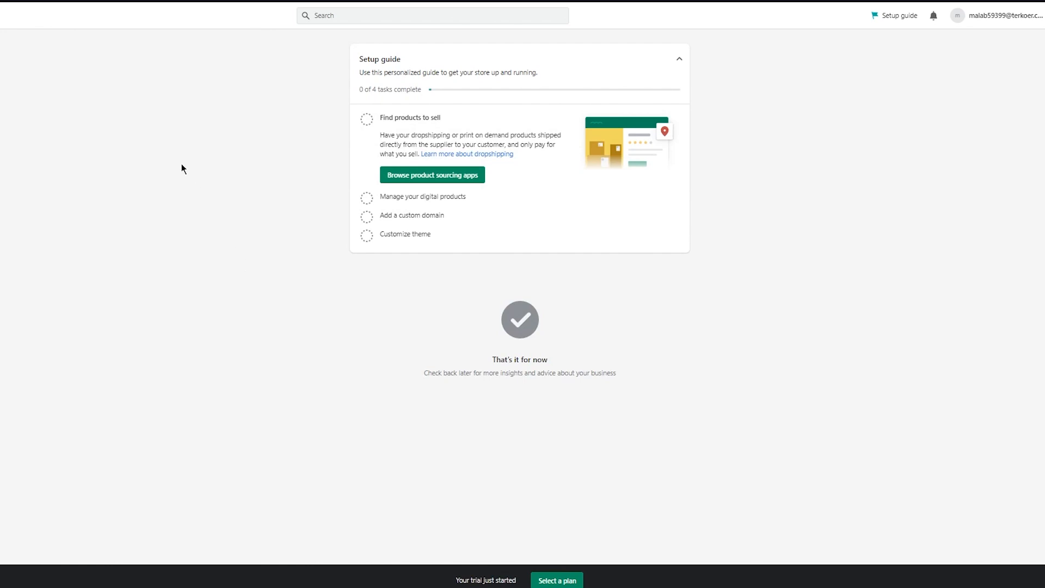
left_click(39, 173)
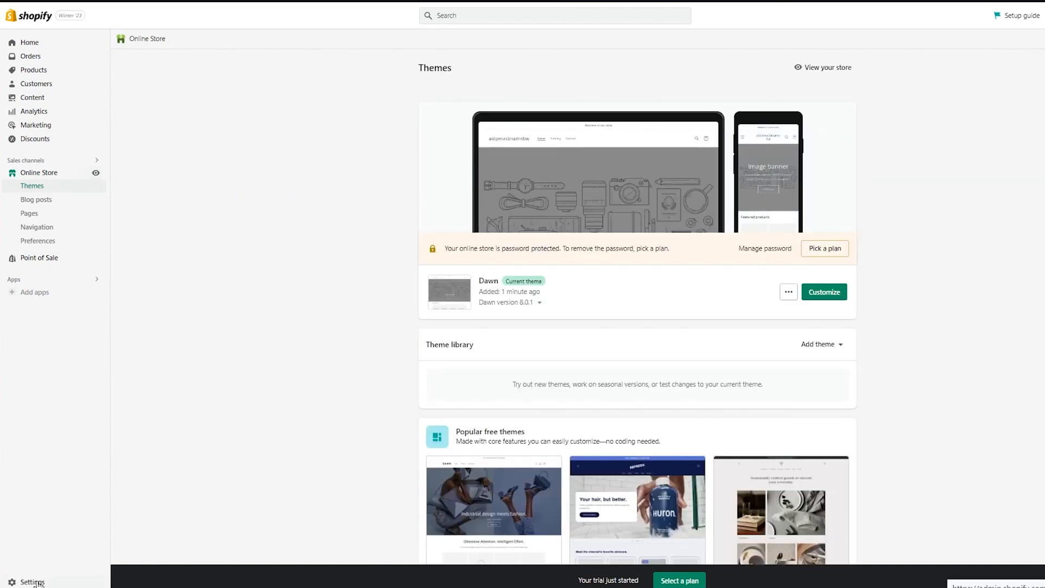
left_click(33, 580)
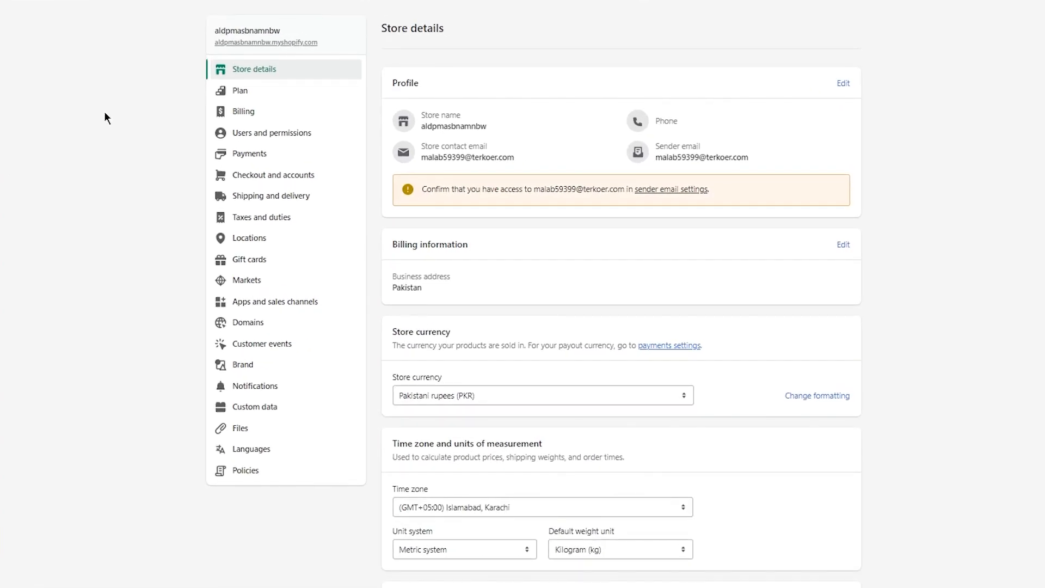
left_click(260, 155)
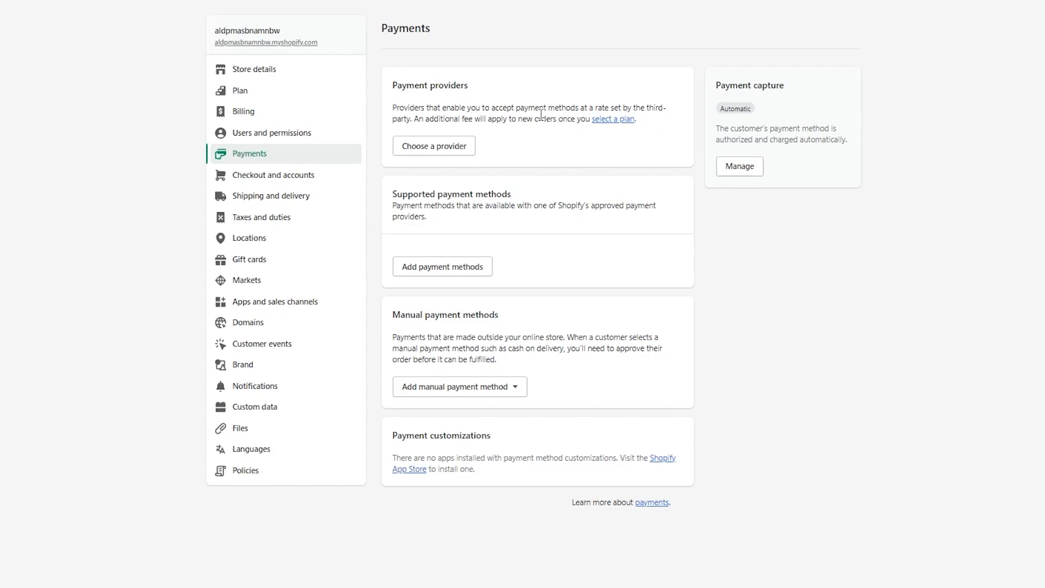
Step: Examine the 2Checkout third-party provider's setup instructions, account fields and card options, and return to the payment settings
left_click(442, 152)
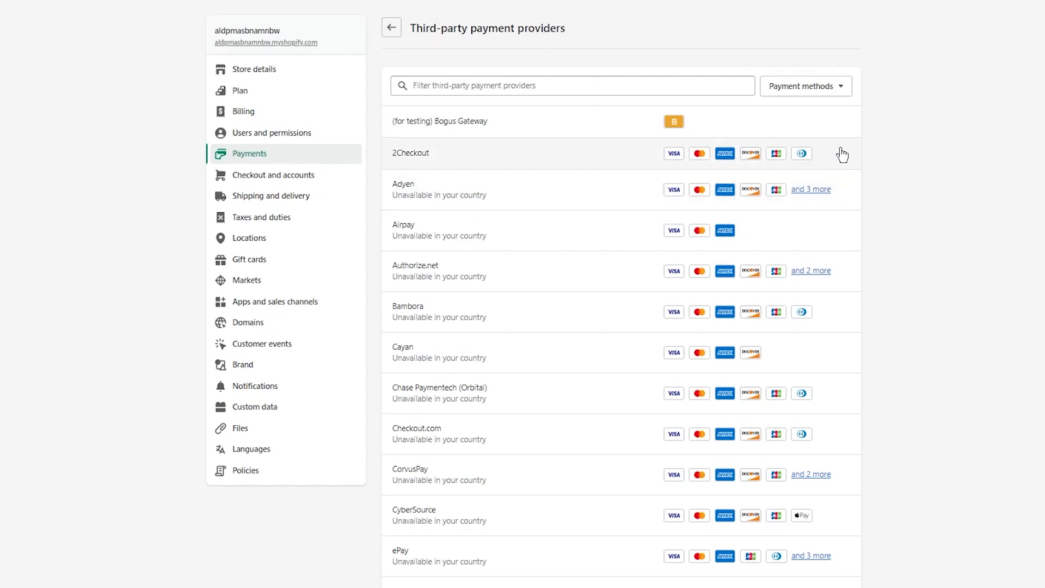
left_click(643, 150)
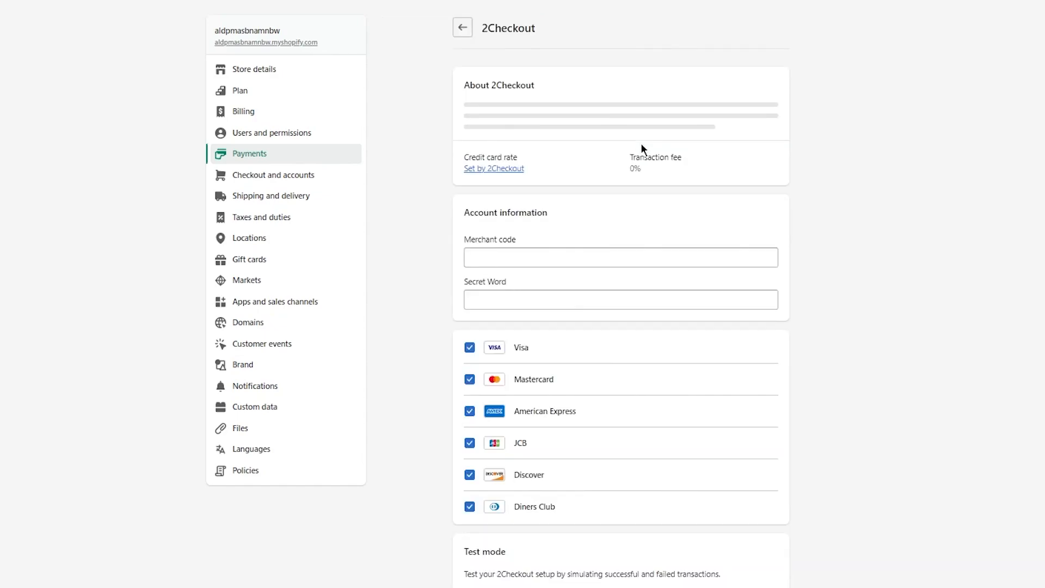
scroll(679, 277, "down", 1)
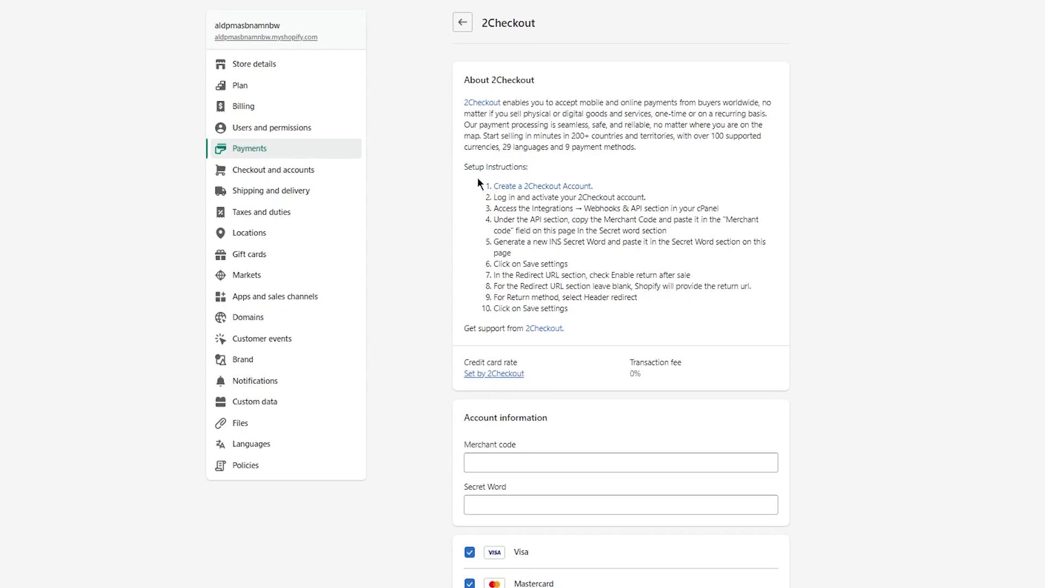
scroll(814, 258, "down", 5)
scroll(814, 258, "up", 3)
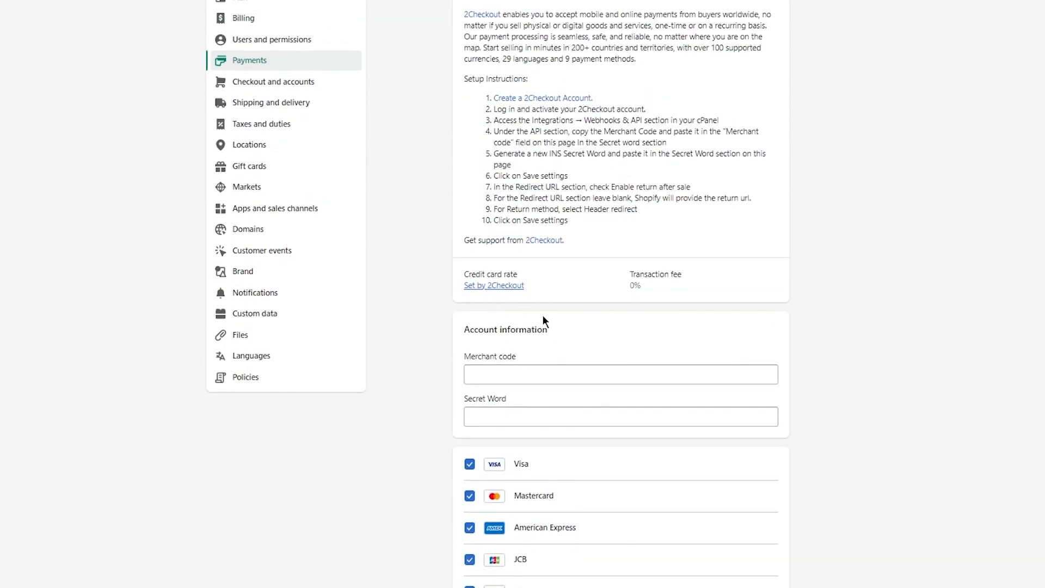
left_click(559, 383)
scroll(558, 383, "down", 3)
left_click(378, 366)
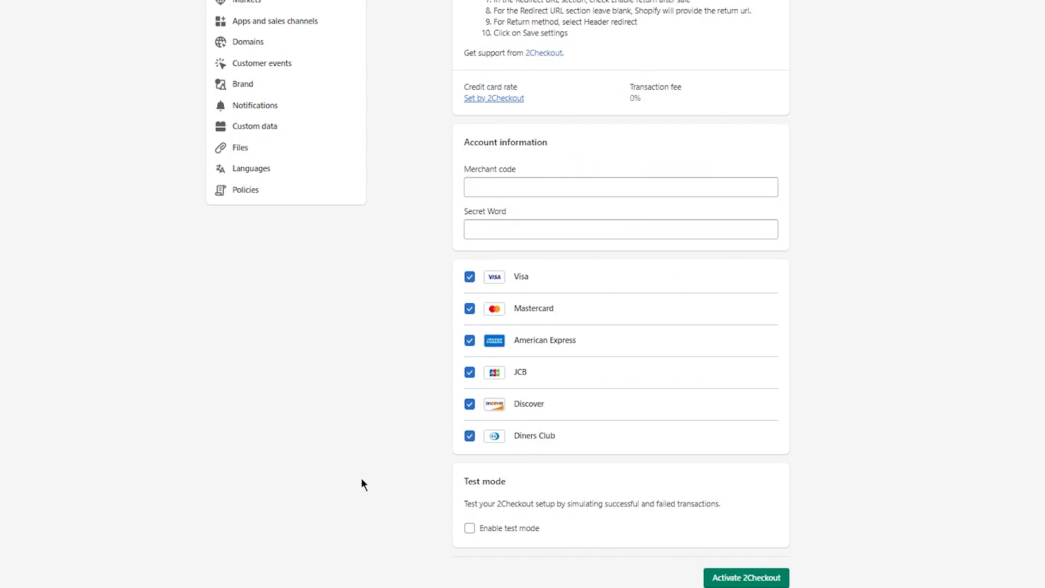
scroll(890, 482, "up", 5)
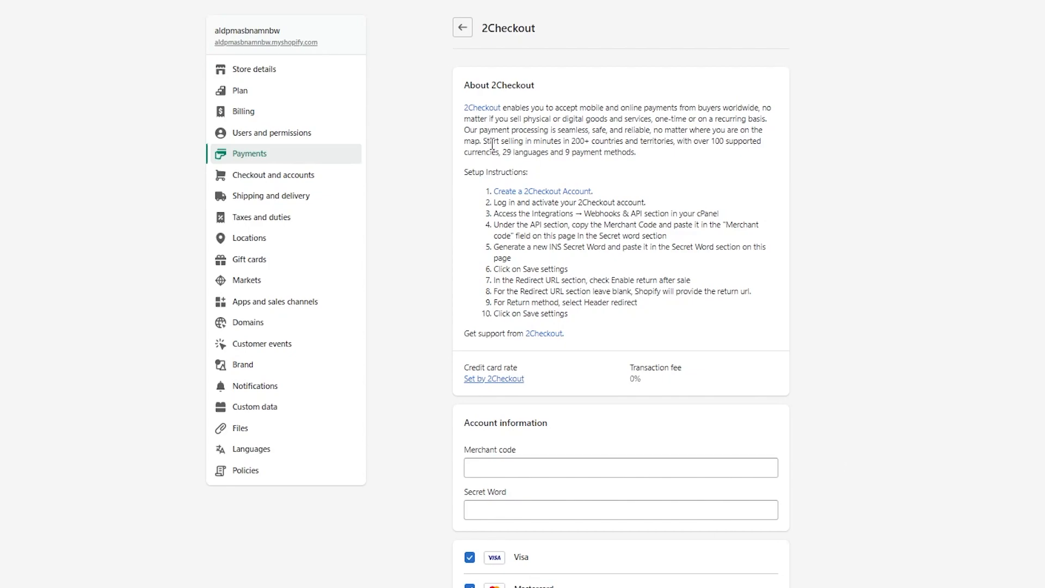
left_click(462, 27)
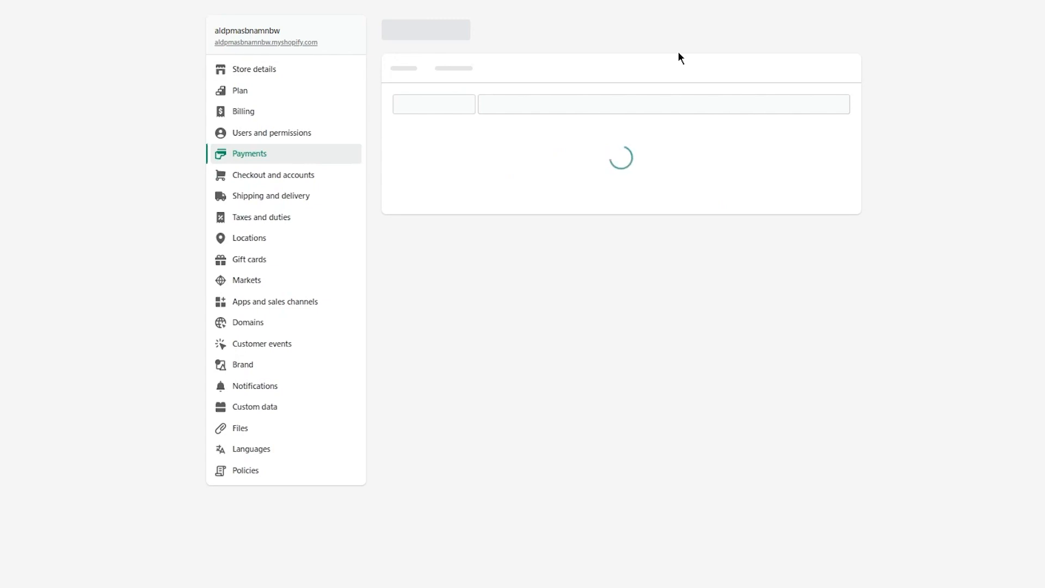
left_click(399, 37)
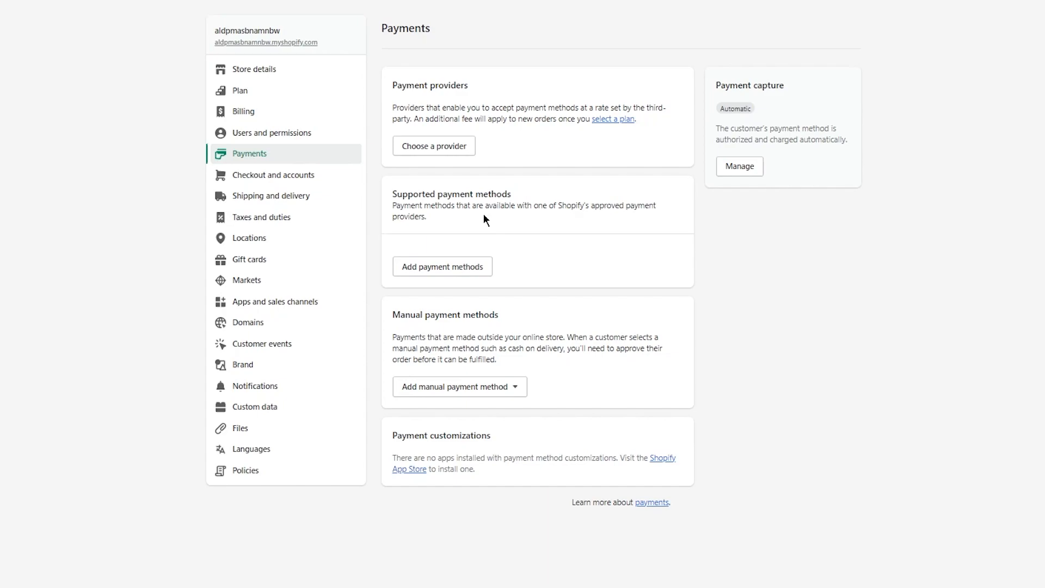
Step: Look up the providers that offer Mastercard, and view the available manual payment method options
left_click(456, 267)
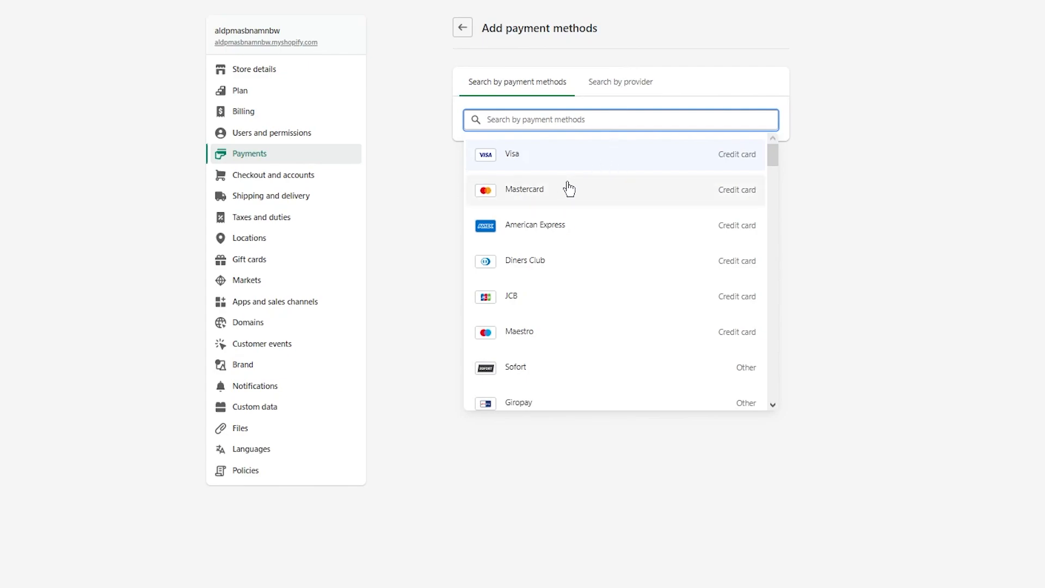
left_click(565, 189)
left_click(932, 221)
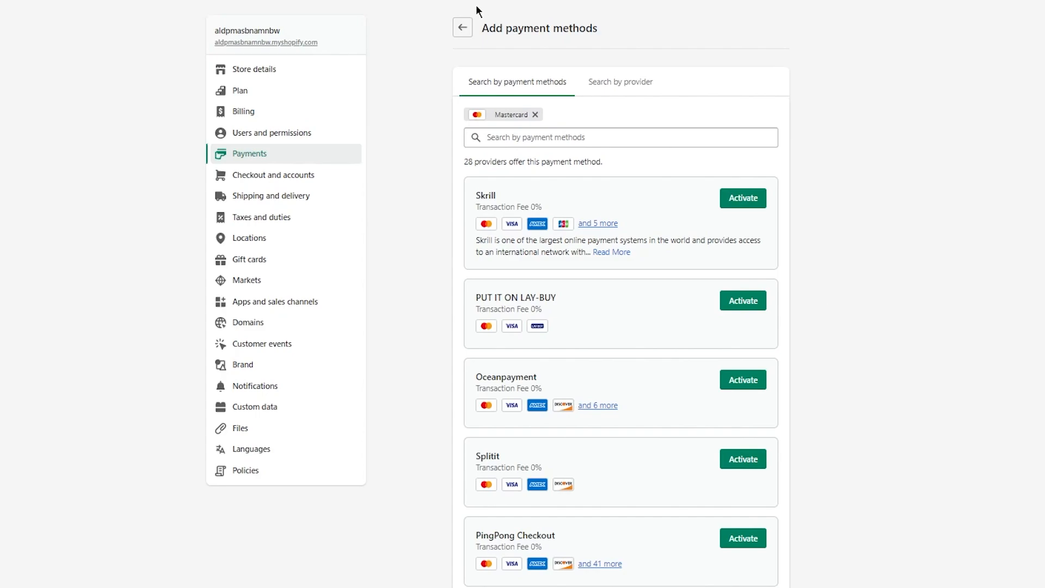
left_click(462, 27)
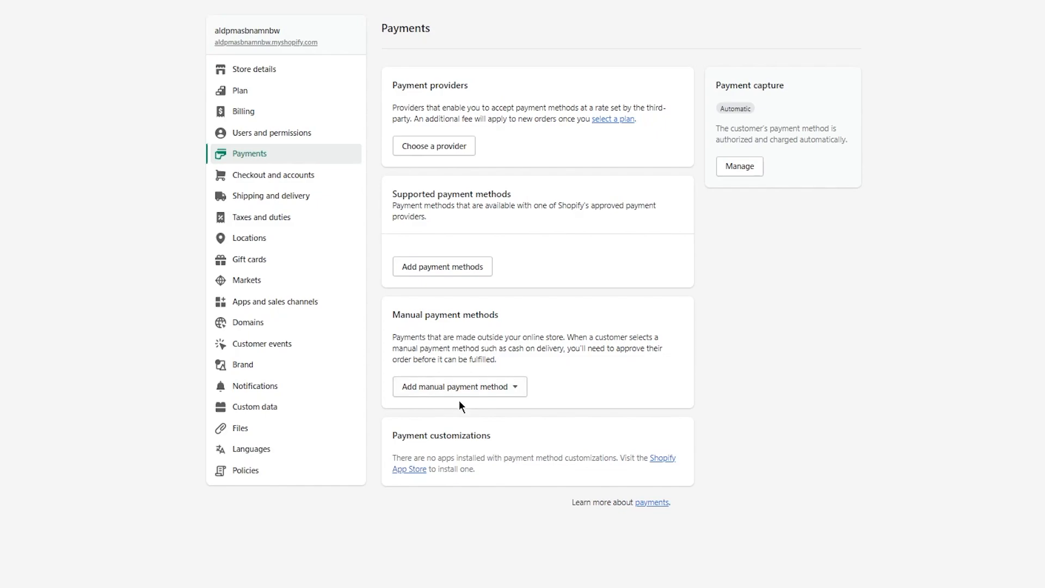
left_click(499, 396)
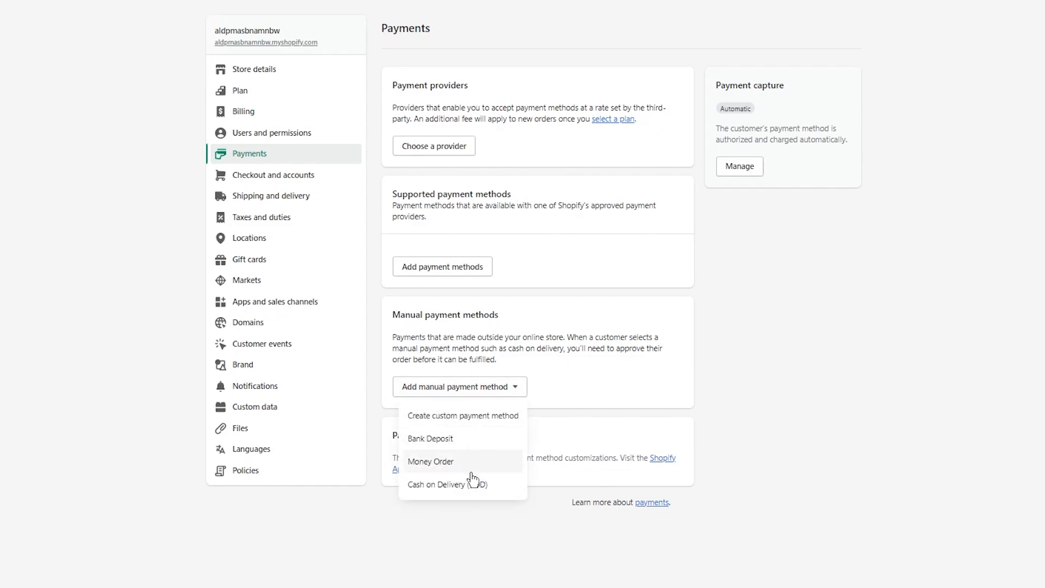
left_click(825, 423)
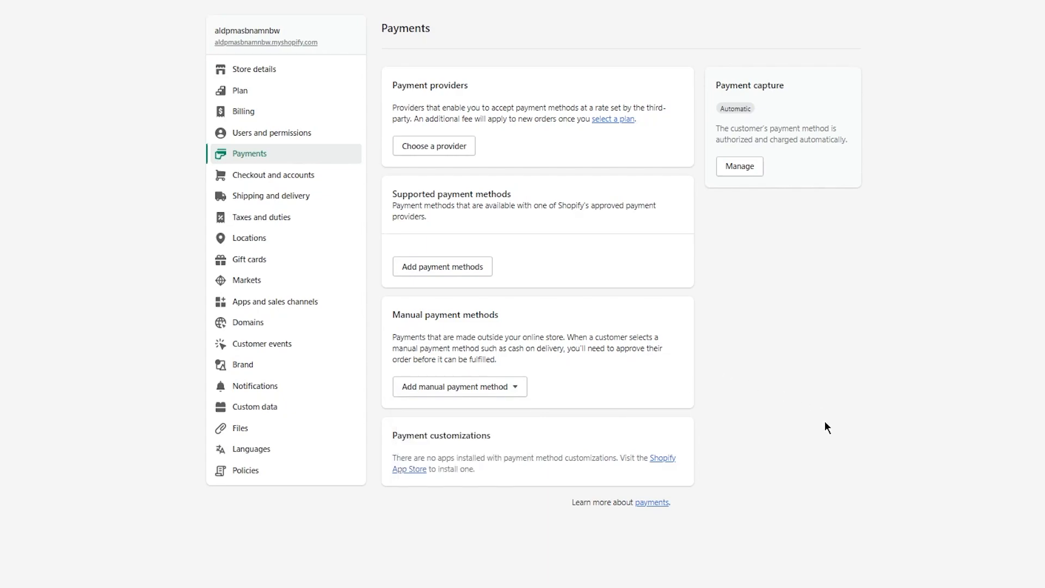